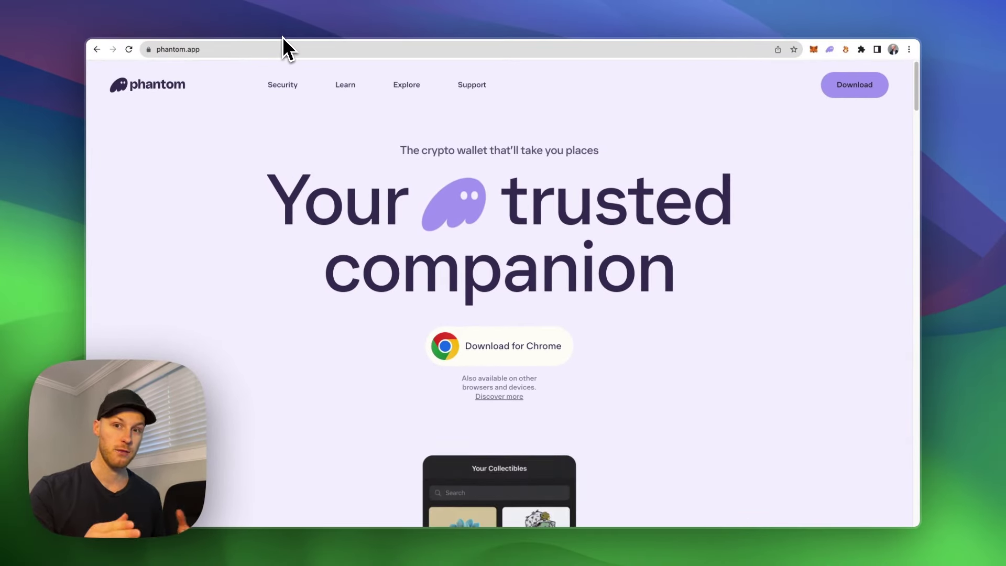
- Open Phantom's Chrome Web Store listing and show the wallet's $883.52 balance
click(328, 35)
click(219, 35)
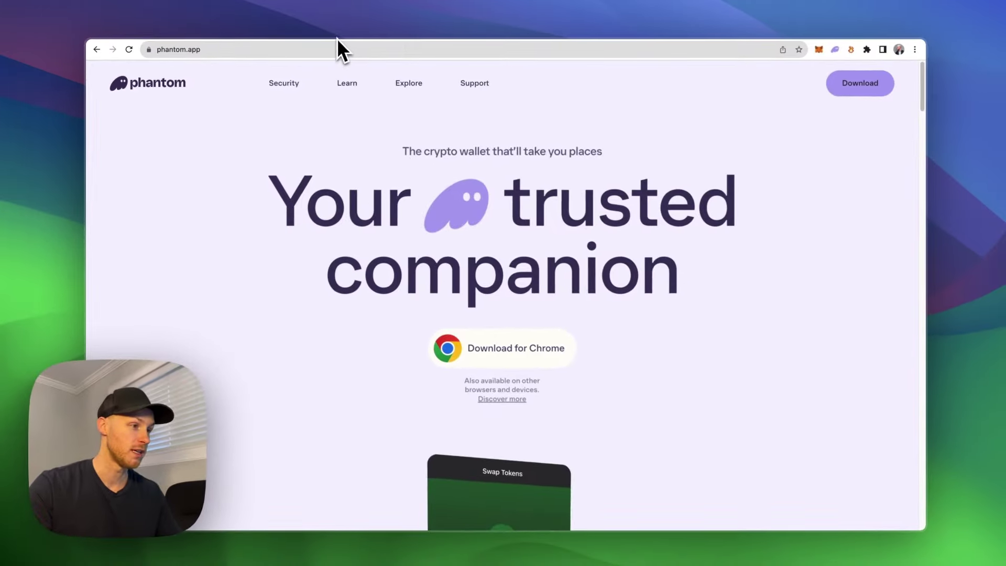
click(678, 34)
click(337, 36)
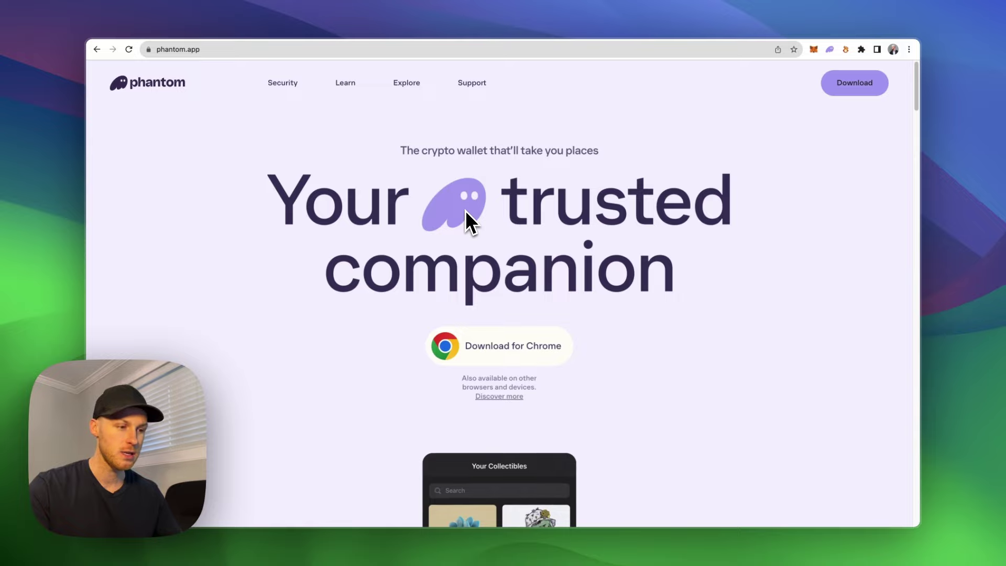
click(830, 49)
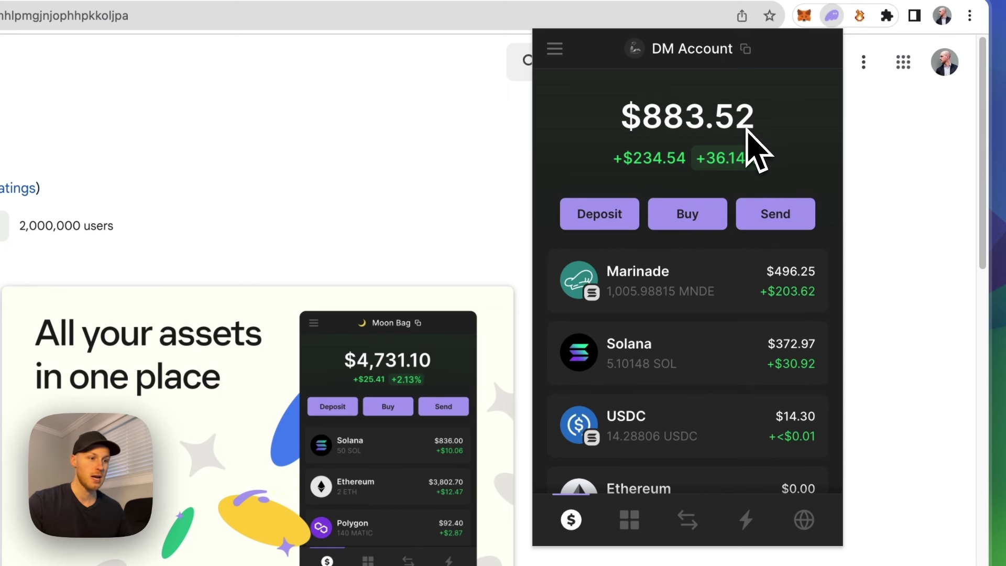
- Reveal the wallet's Solana, Ethereum and Polygon addresses, then close the Phantom popup
mouse_move(739, 50)
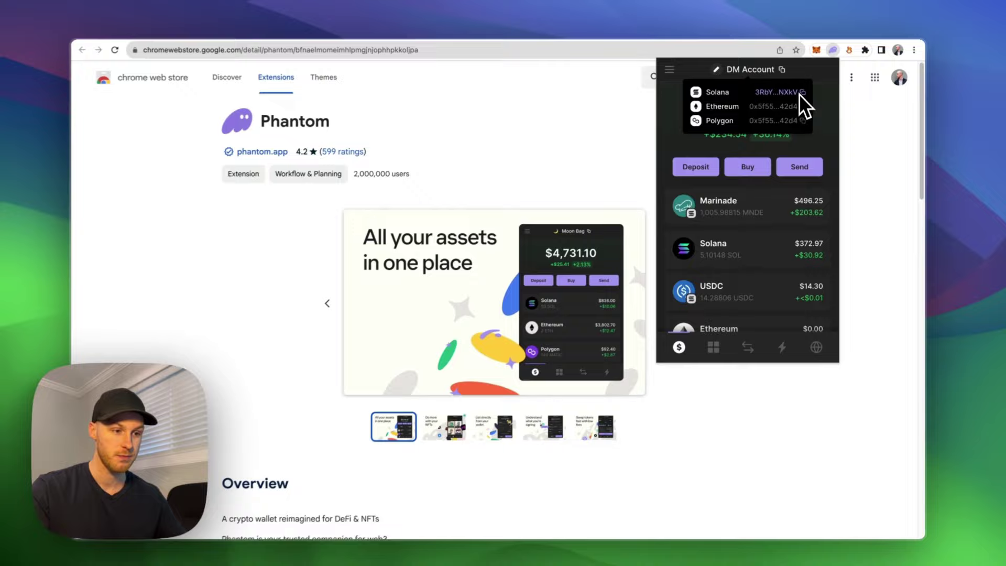
click(410, 220)
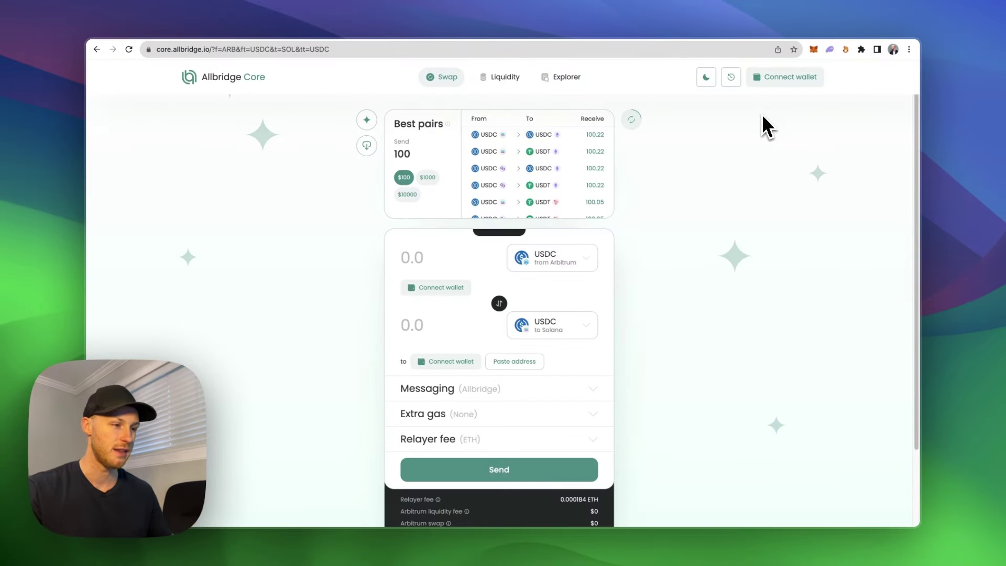
- Connect and unlock MetaMask as the sending wallet
click(781, 79)
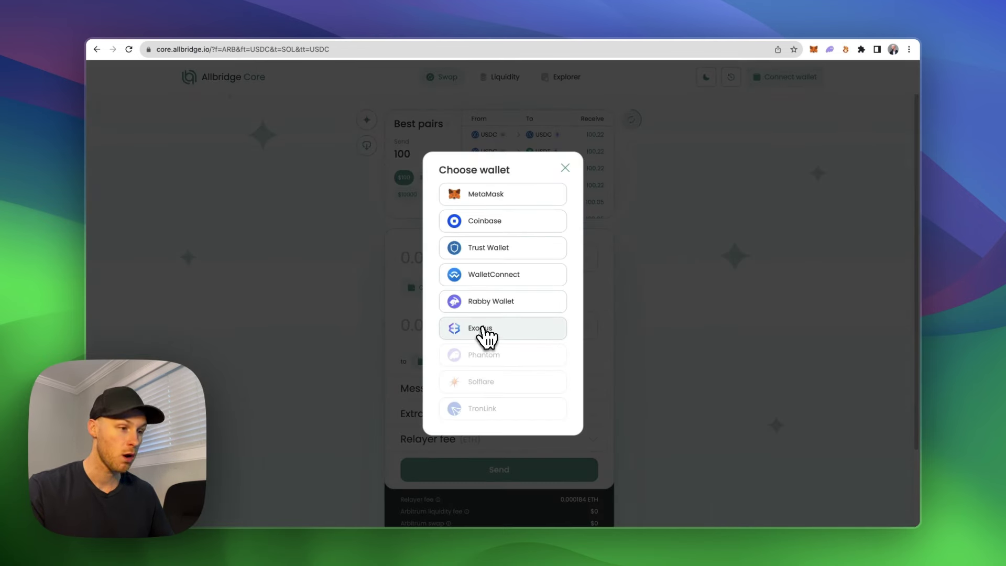
click(488, 202)
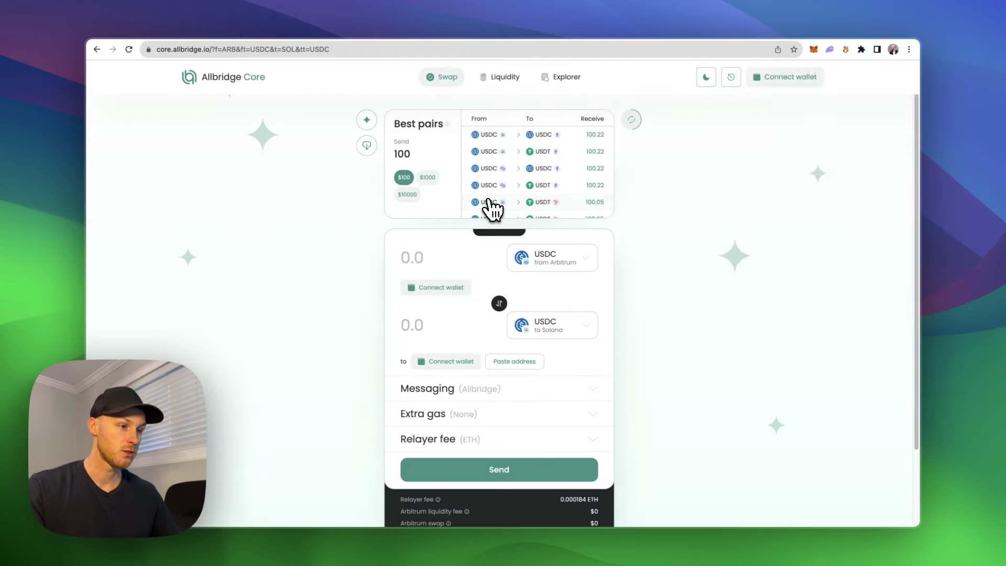
click(818, 237)
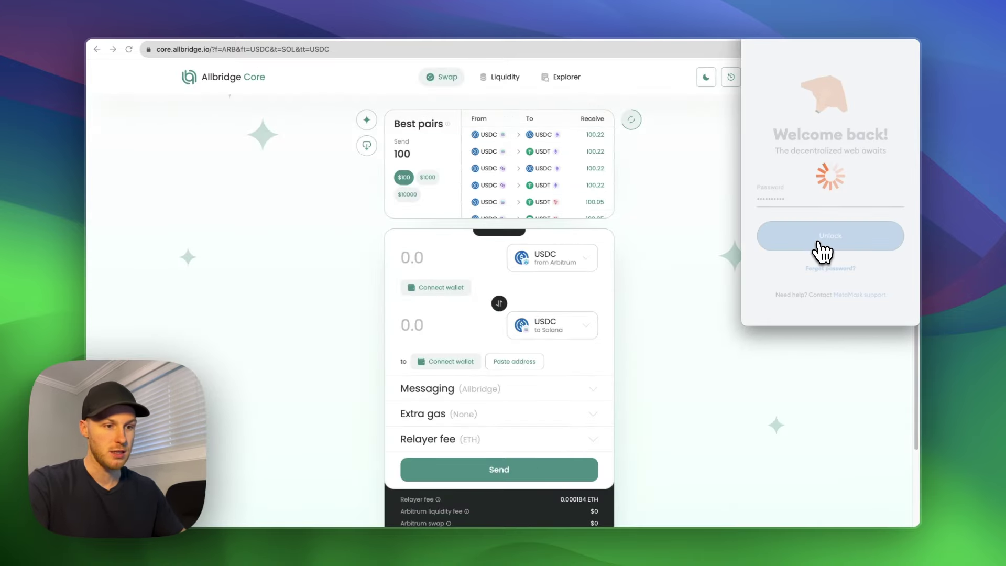
- Browse the source chain and token choices, including the networks Mayan can send from
click(571, 262)
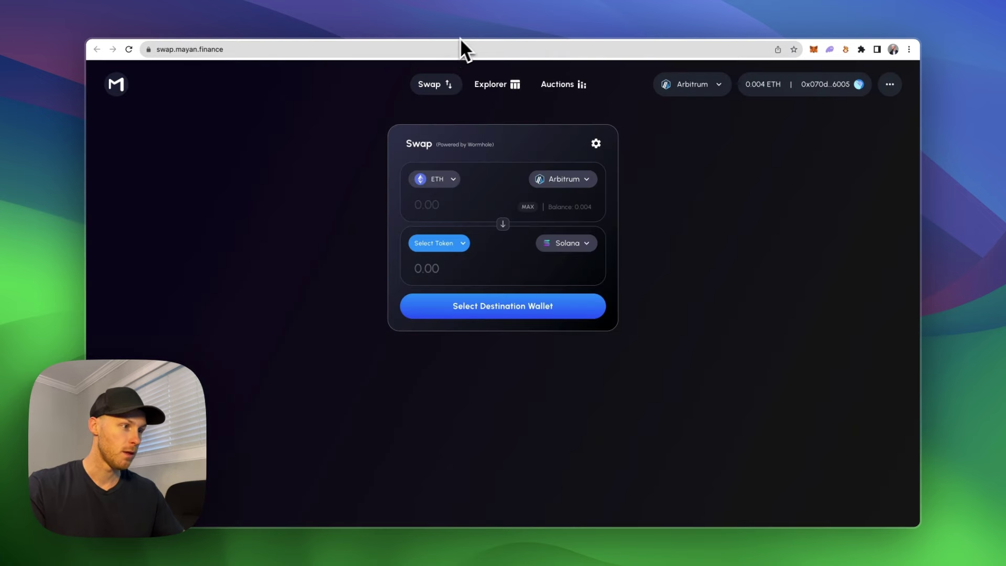
click(561, 179)
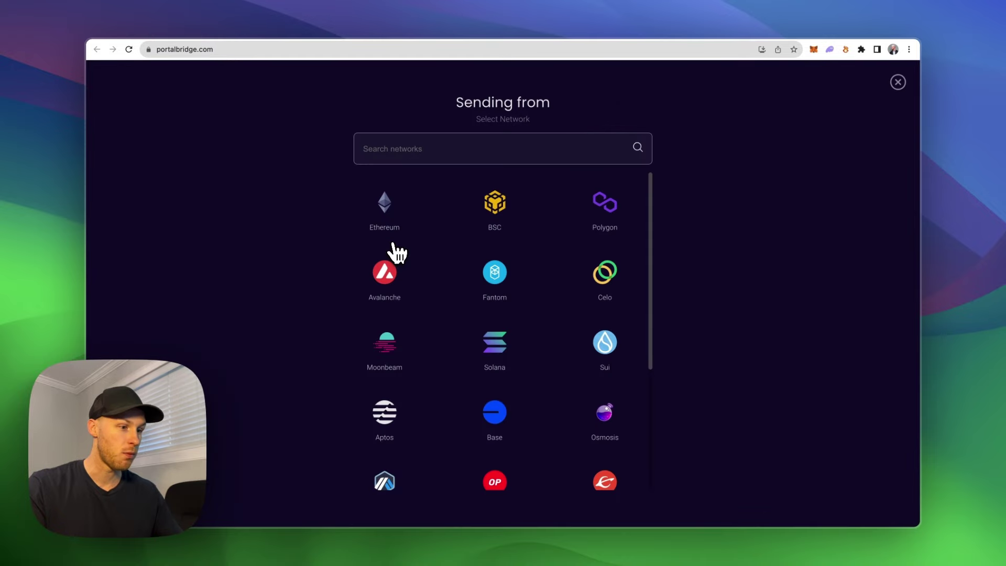
scroll(539, 293, down, 3)
scroll(539, 294, down, 3)
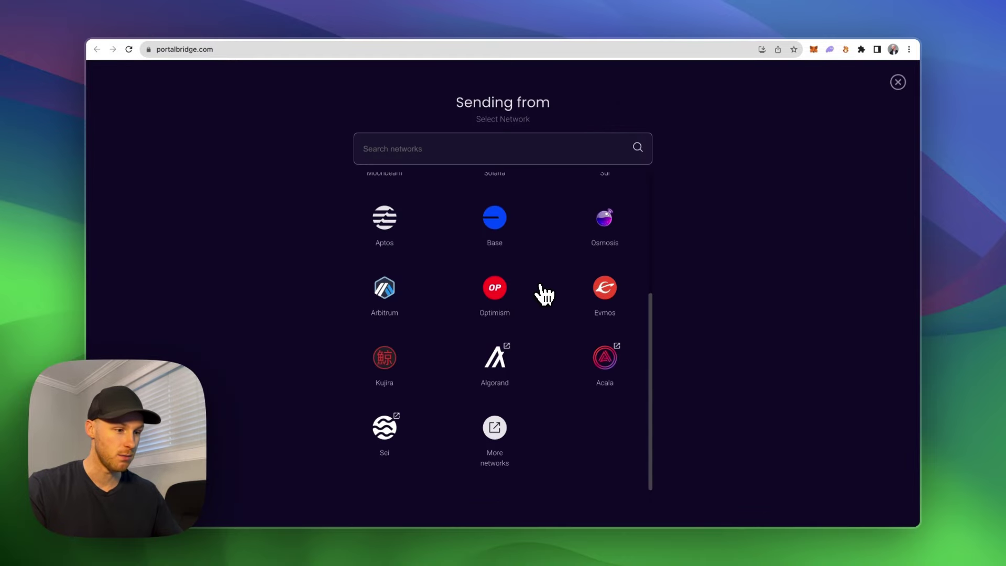
scroll(539, 292, up, 5)
click(697, 220)
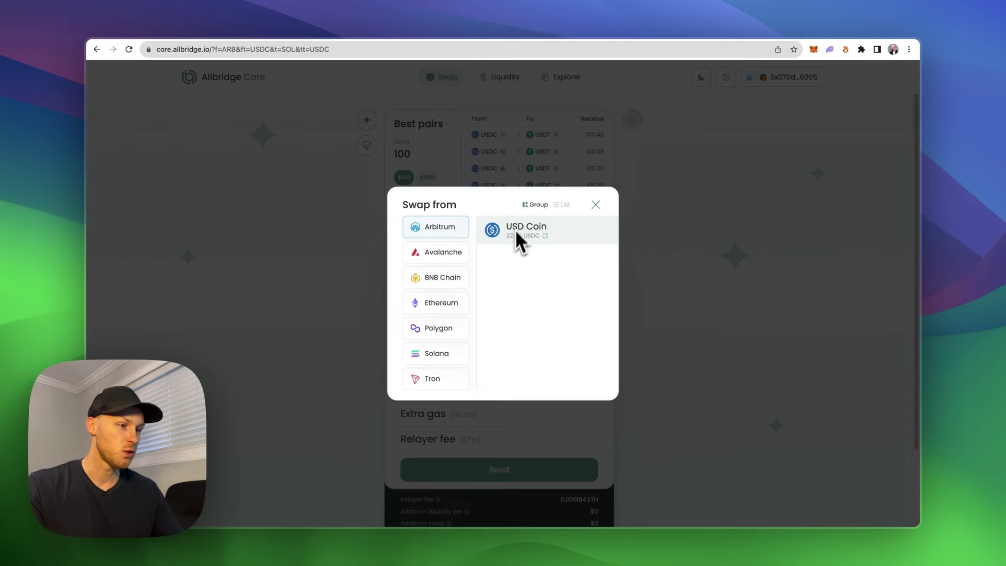
- Send 15 USDC from Arbitrum to a Phantom wallet on Solana, quoting 14.922582 USDC
click(517, 235)
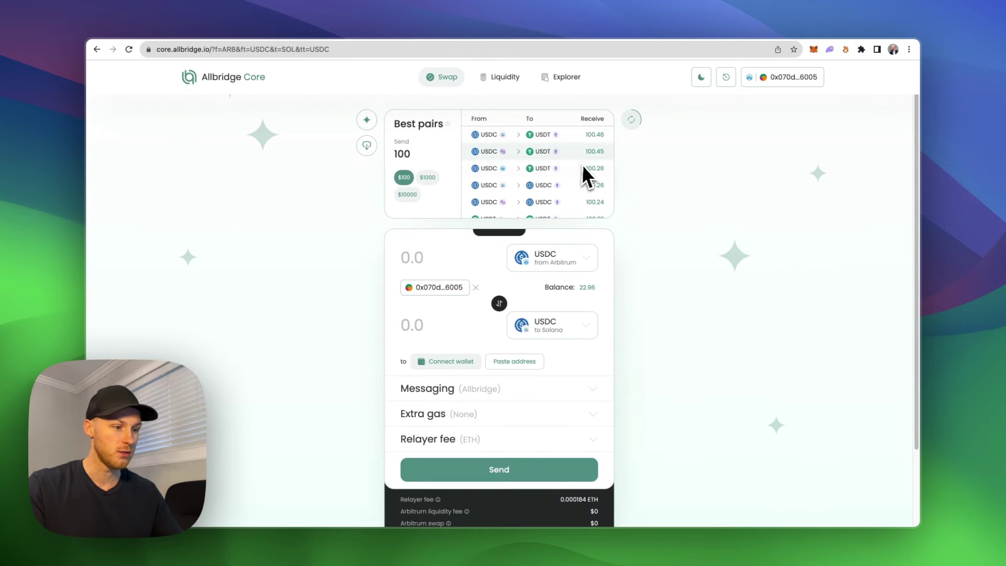
scroll(428, 232, down, 1)
text(2)
key(BackSpace)
text(15)
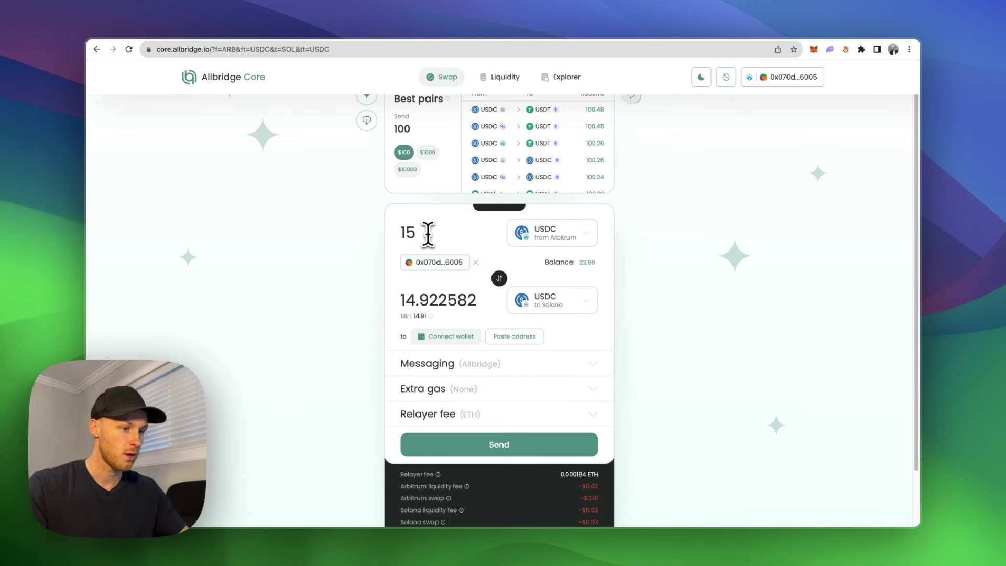
scroll(435, 257, down, 3)
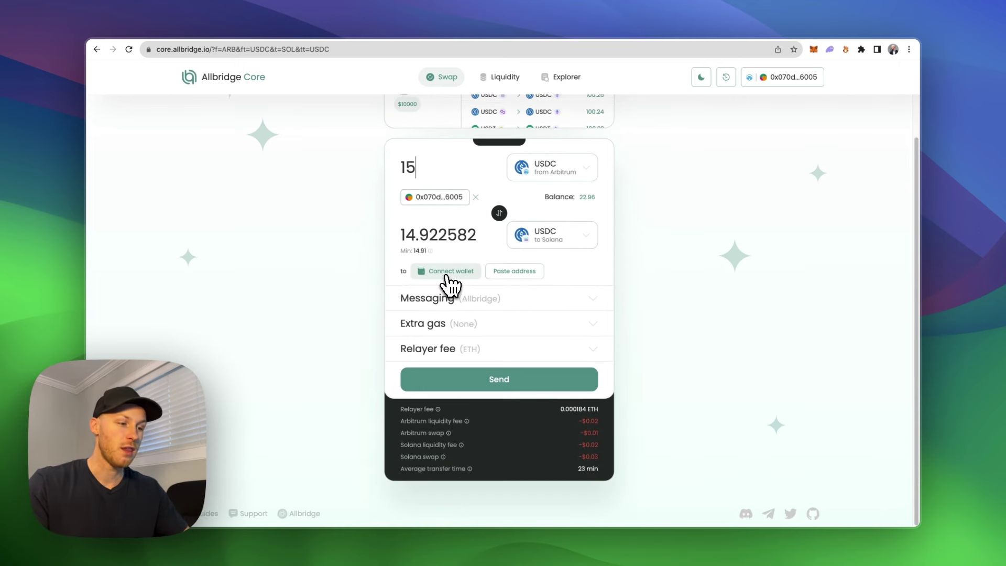
click(445, 274)
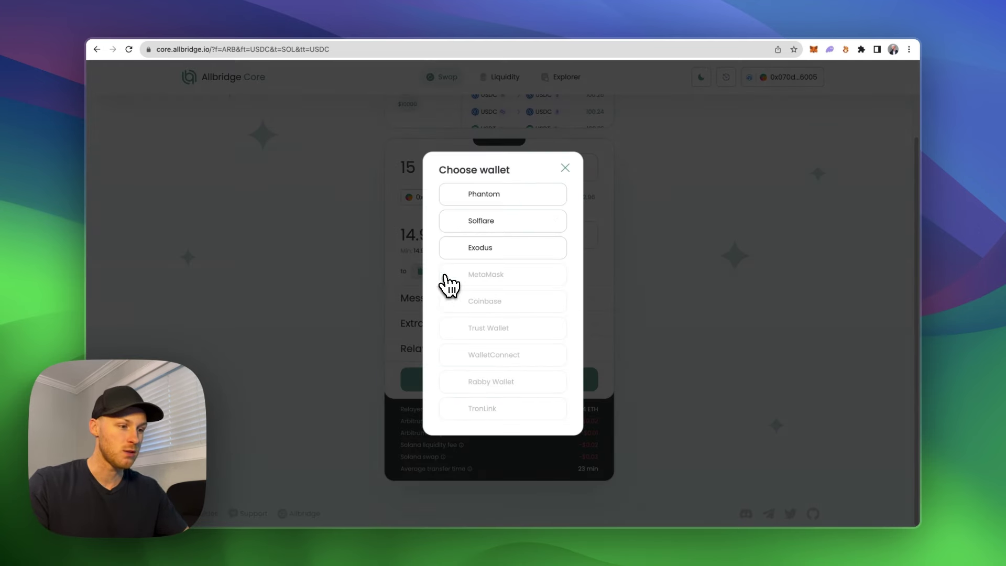
click(504, 202)
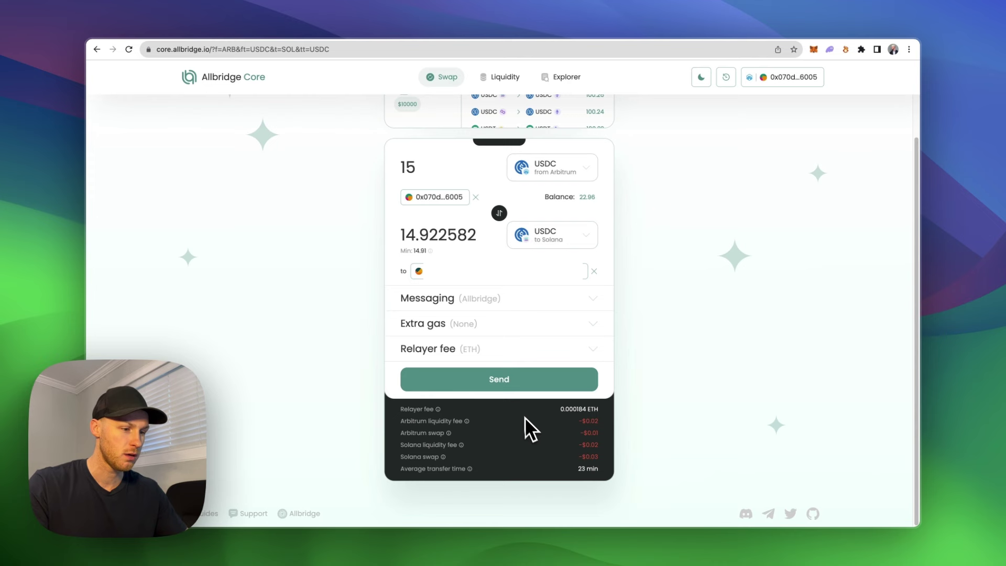
- Submit the 15 USDC bridge transfer and confirm it in MetaMask
click(512, 387)
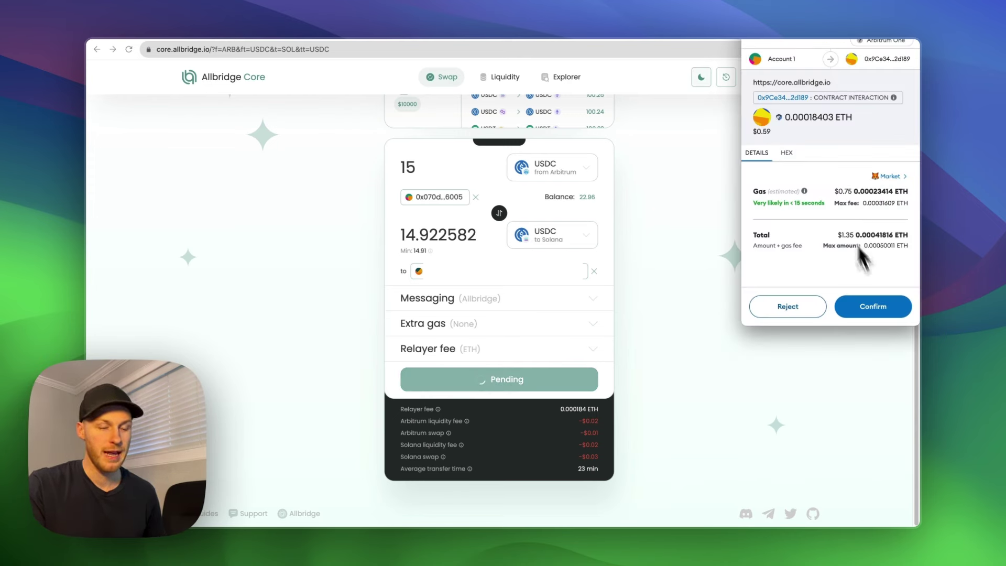
click(878, 306)
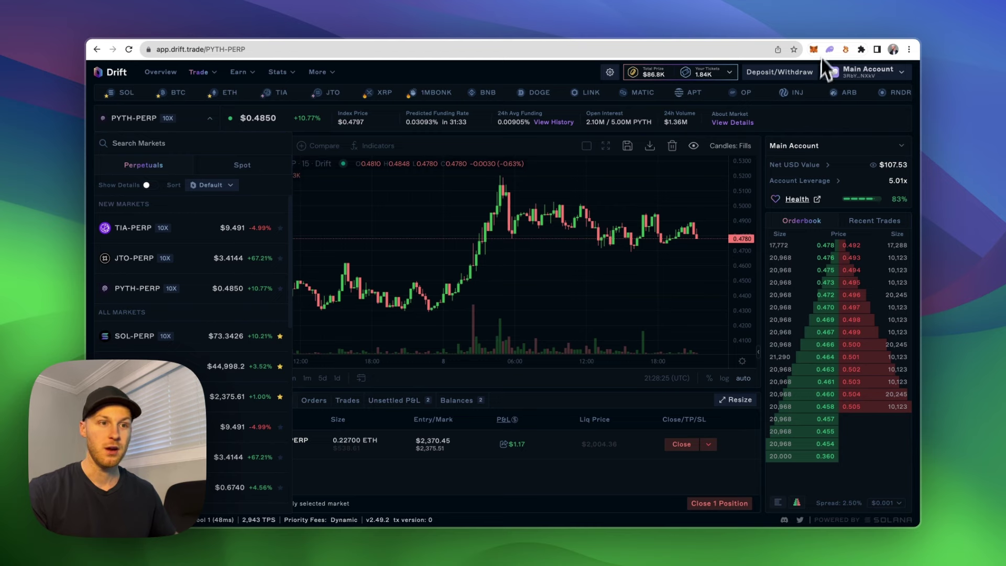
- Browse Drift's list of perpetual markets from the PYTH-PERP selector
click(129, 119)
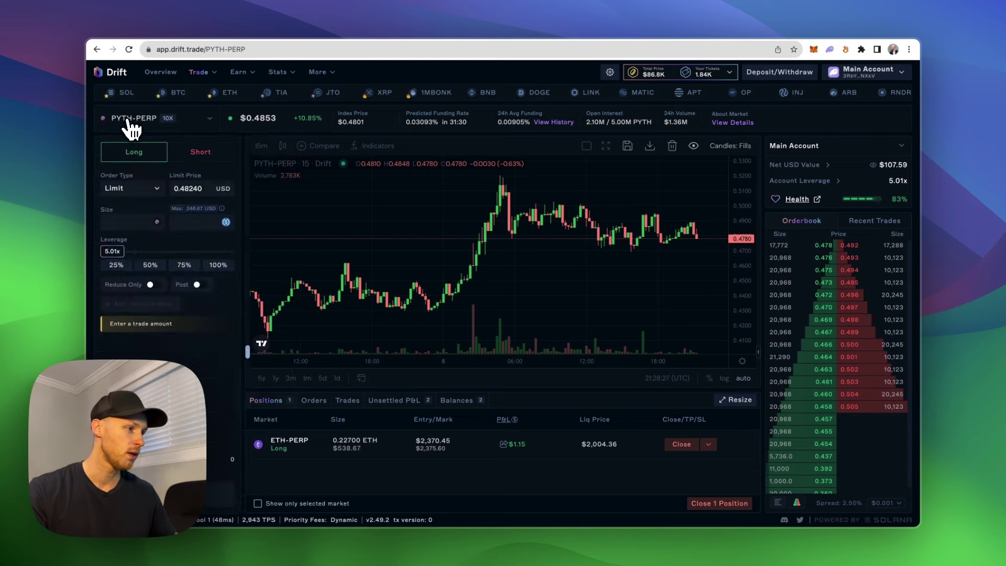
click(130, 122)
scroll(176, 301, down, 3)
scroll(174, 304, down, 5)
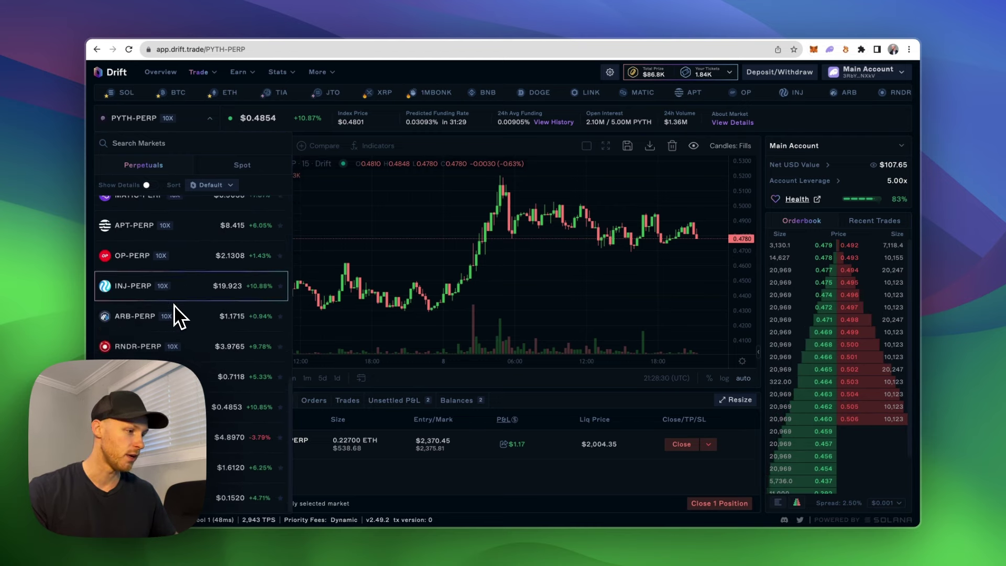
scroll(174, 305, up, 10)
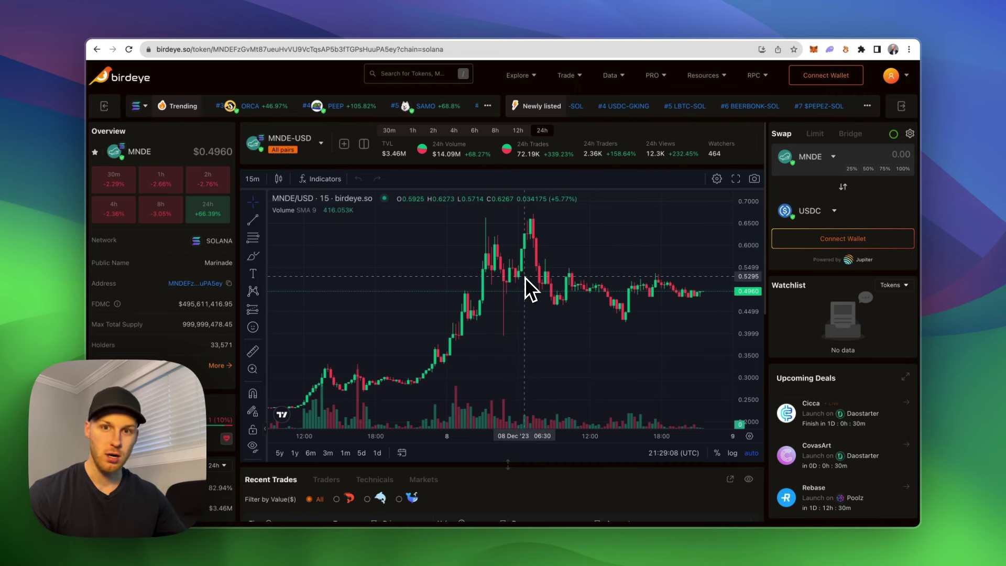
- Go to Birdeye's Solana home page and scroll through trending tokens and traders
click(126, 84)
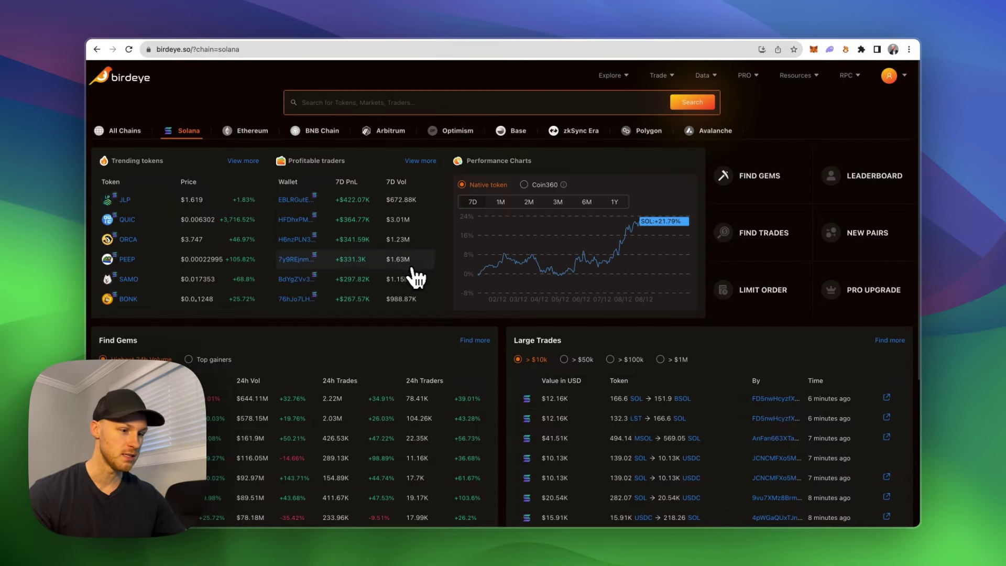
scroll(458, 286, down, 3)
scroll(459, 285, up, 3)
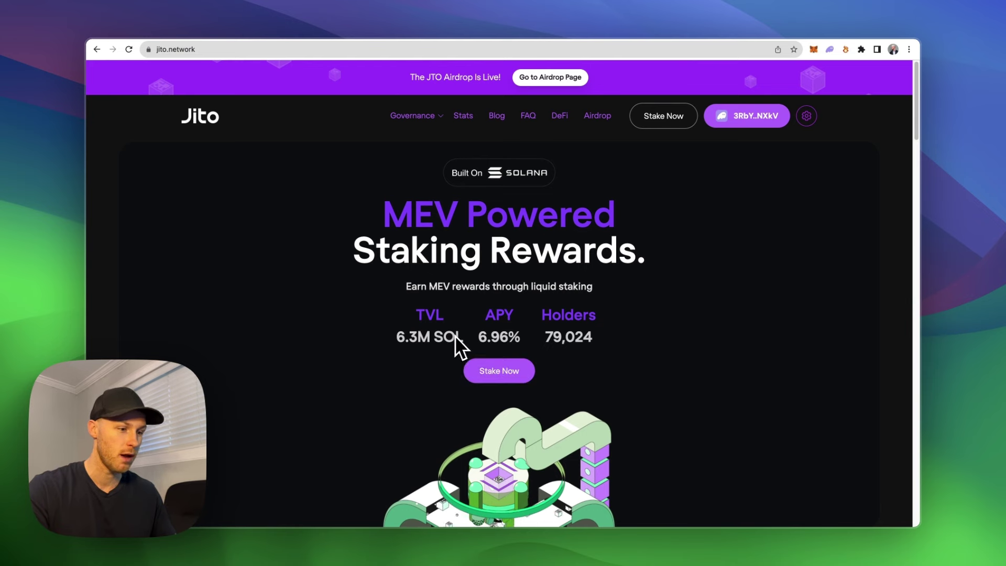
- Highlight Jito's 6.96% APY and open the Stake Solana form
double_click(501, 337)
click(503, 375)
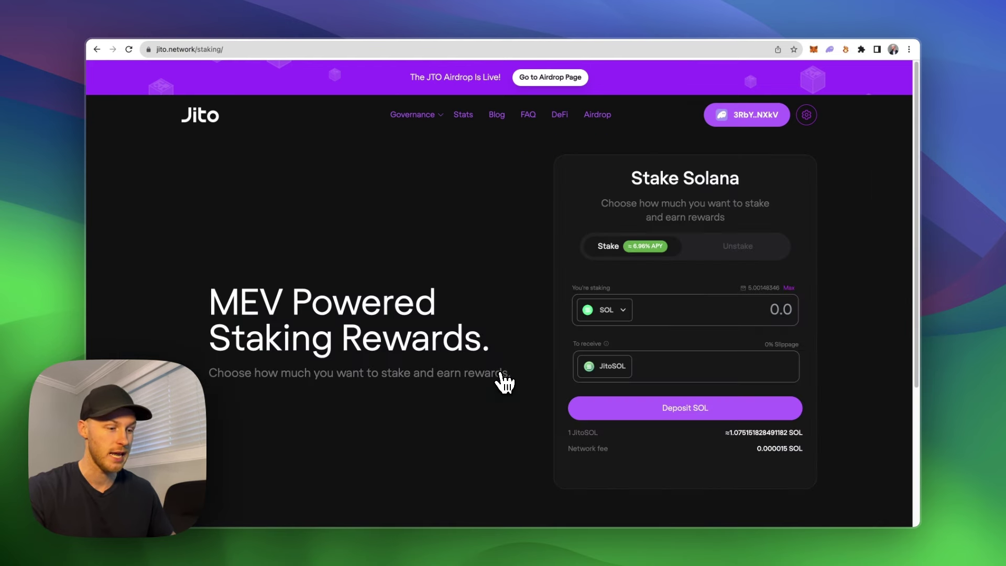
scroll(467, 264, down, 2)
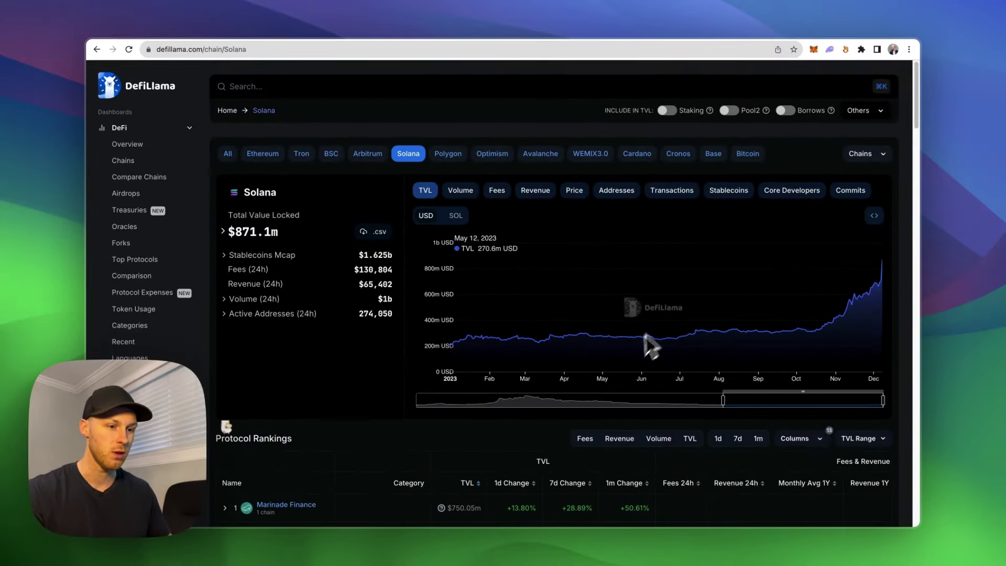
- Scroll through DefiLlama's Solana TVL chart and Protocol Rankings table, then back to the top
scroll(376, 304, down, 5)
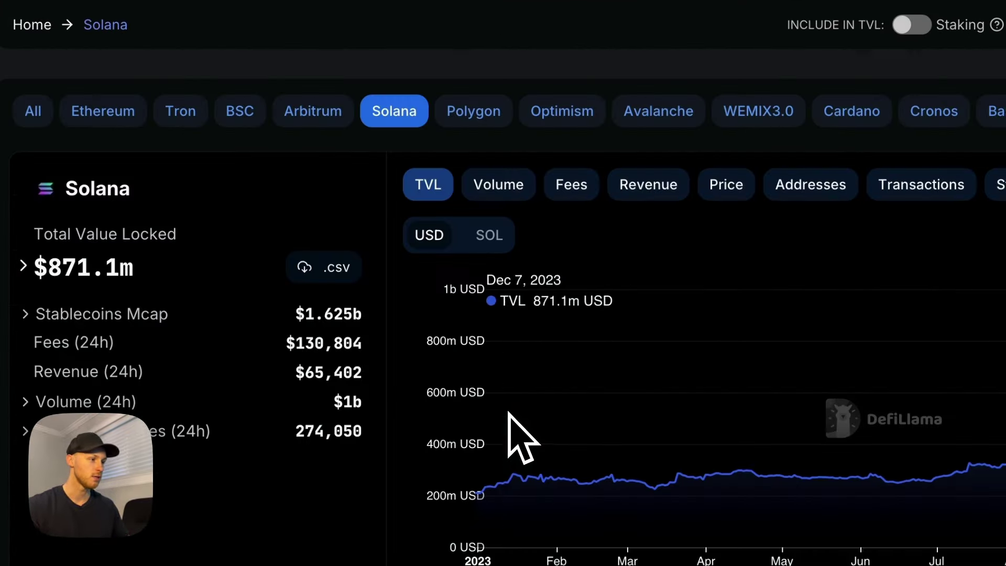
scroll(411, 328, down, 20)
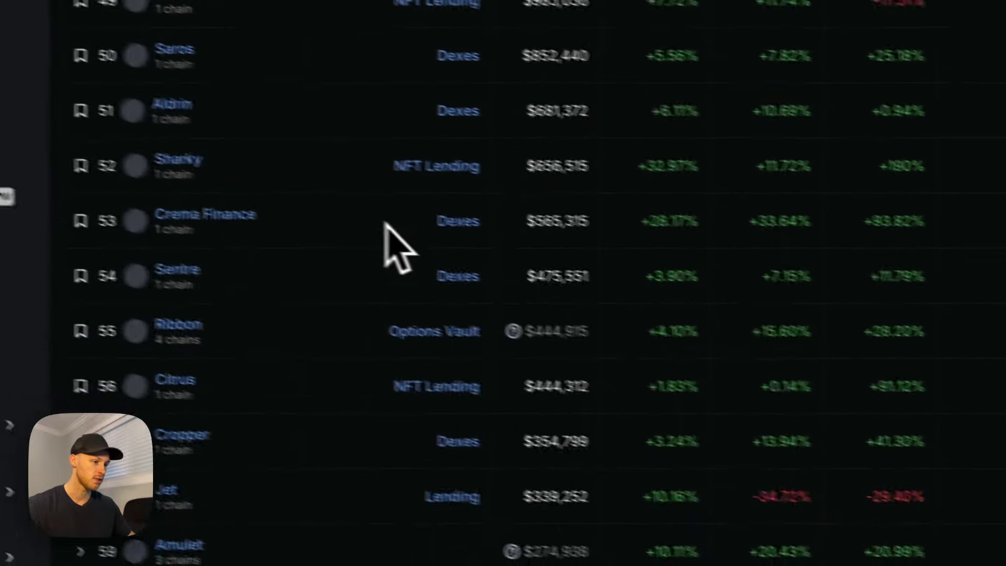
scroll(398, 246, down, 5)
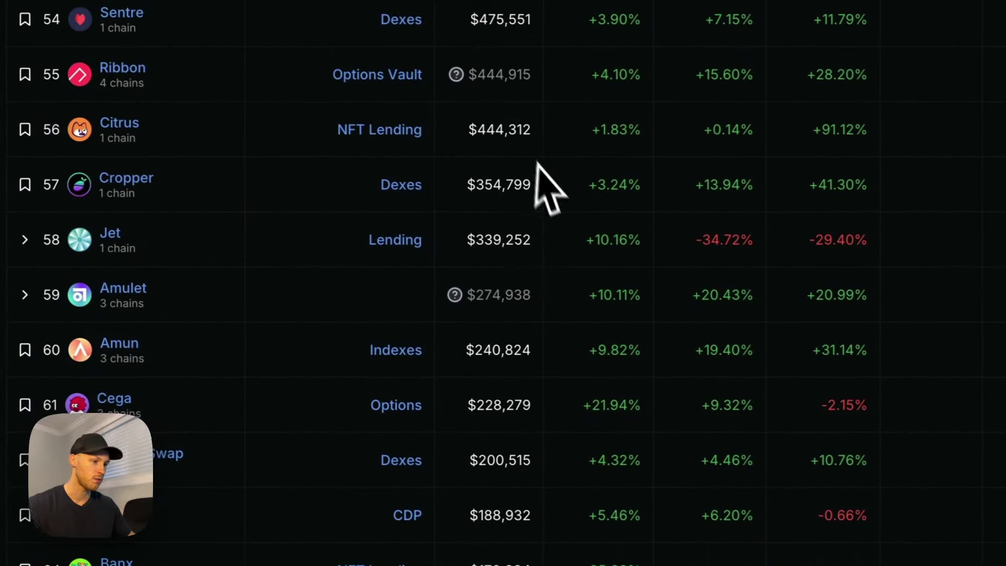
scroll(498, 416, down, 10)
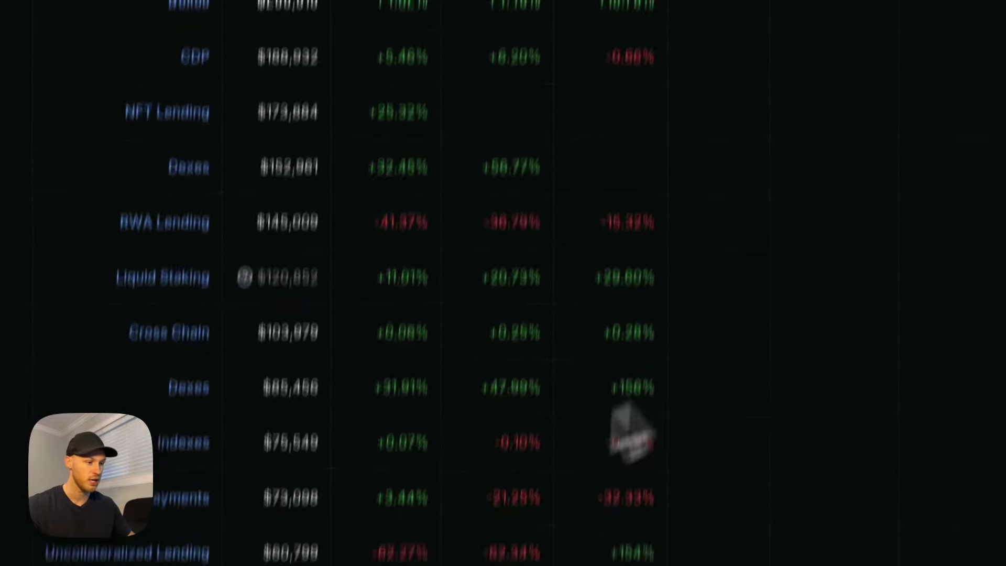
scroll(427, 333, up, 20)
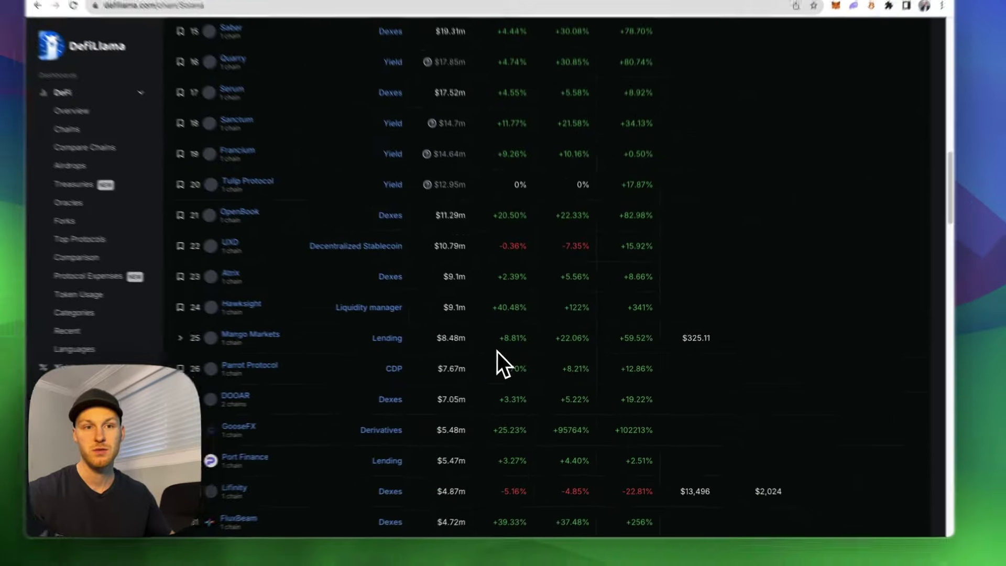
scroll(498, 351, up, 15)
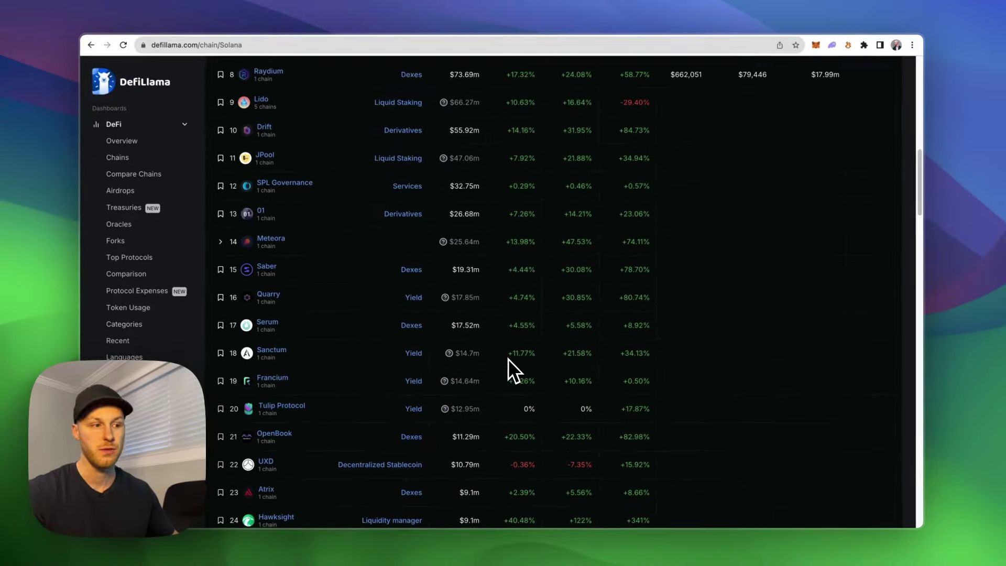